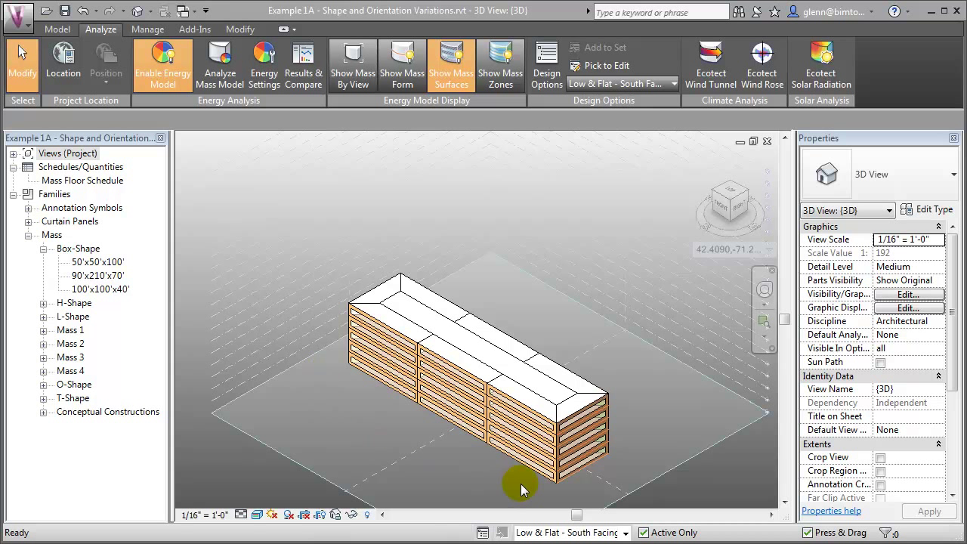
Make Cubic - South Facing the active mass design option, then open the saved energy analysis results
{"action": "left_click", "coordinate": [653, 88]}
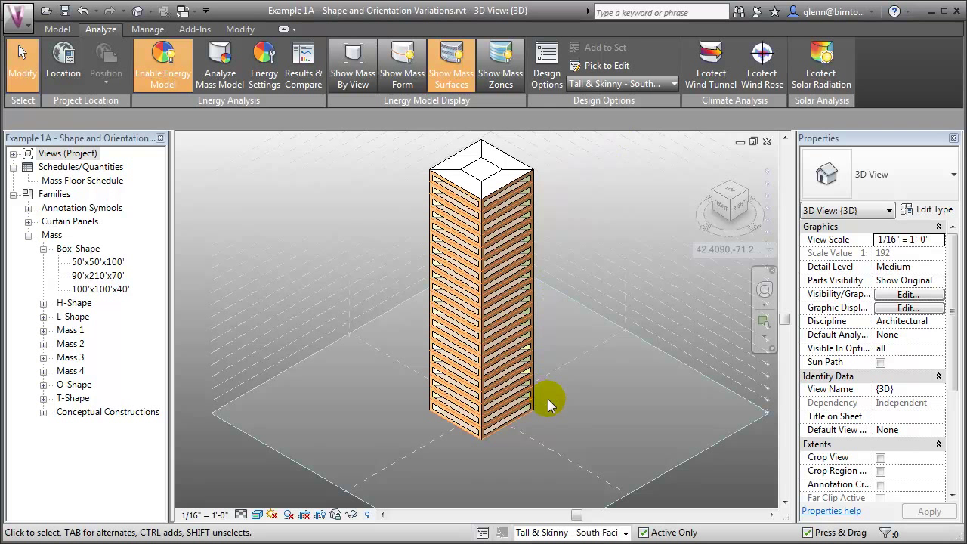
{"action": "left_click", "coordinate": [649, 85]}
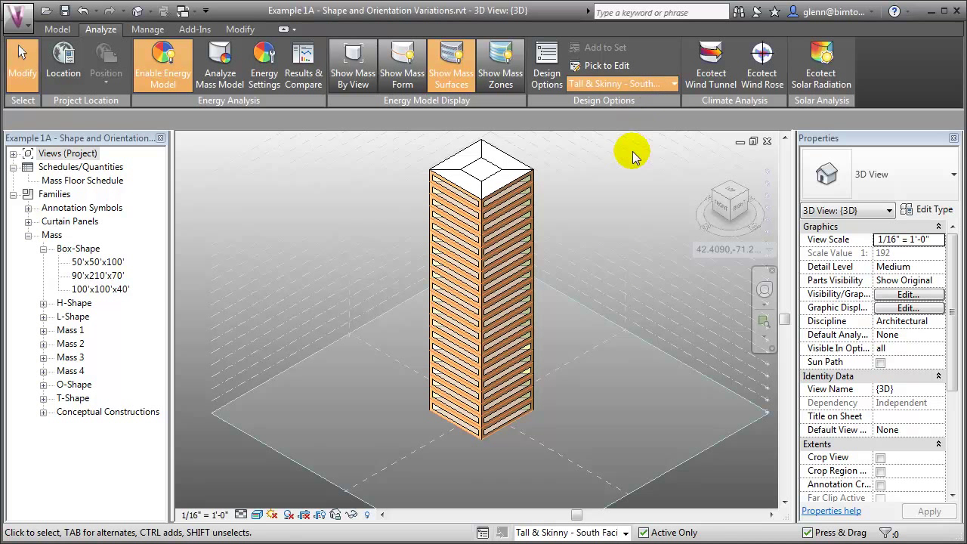
{"action": "key", "text": "Down"}
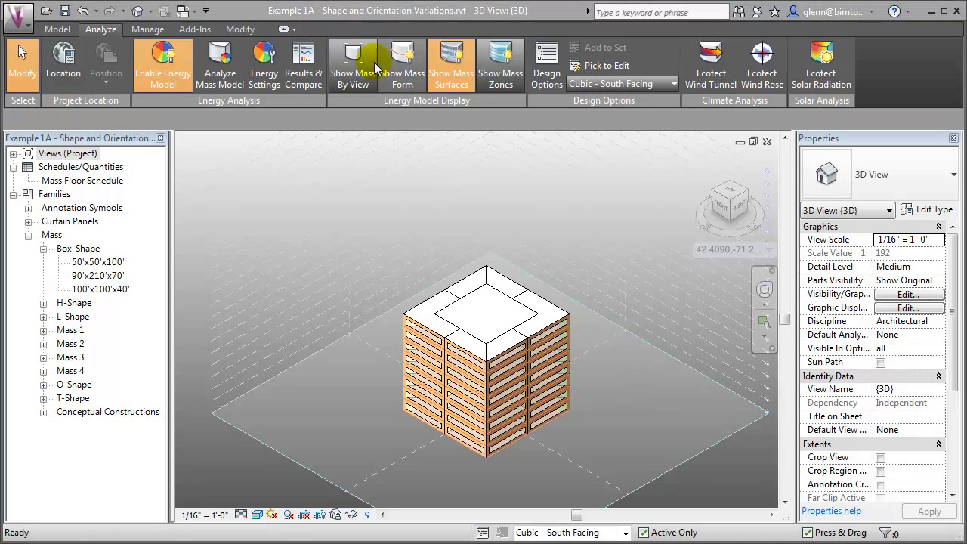
{"action": "left_click", "coordinate": [305, 85]}
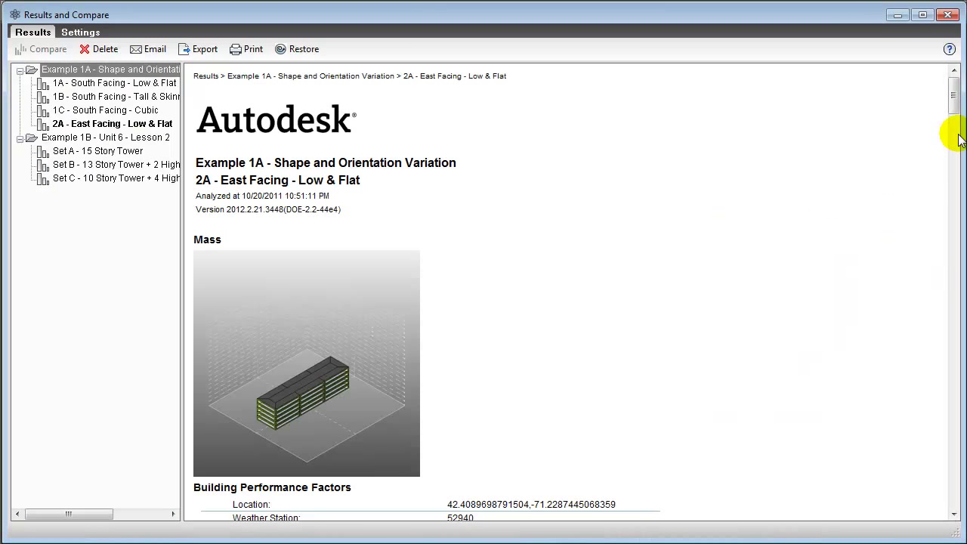
Scroll through the 2A - East Facing - Low & Flat report showing 351 tons/yr net CO₂
{"action": "left_click_drag", "start_coordinate": [952, 104], "coordinate": [935, 155]}
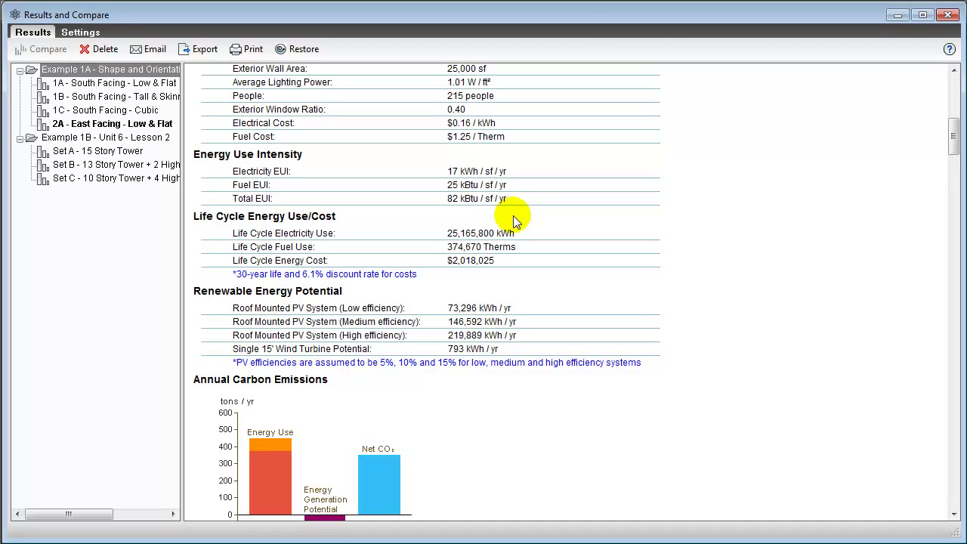
{"action": "left_click_drag", "start_coordinate": [954, 148], "coordinate": [954, 160]}
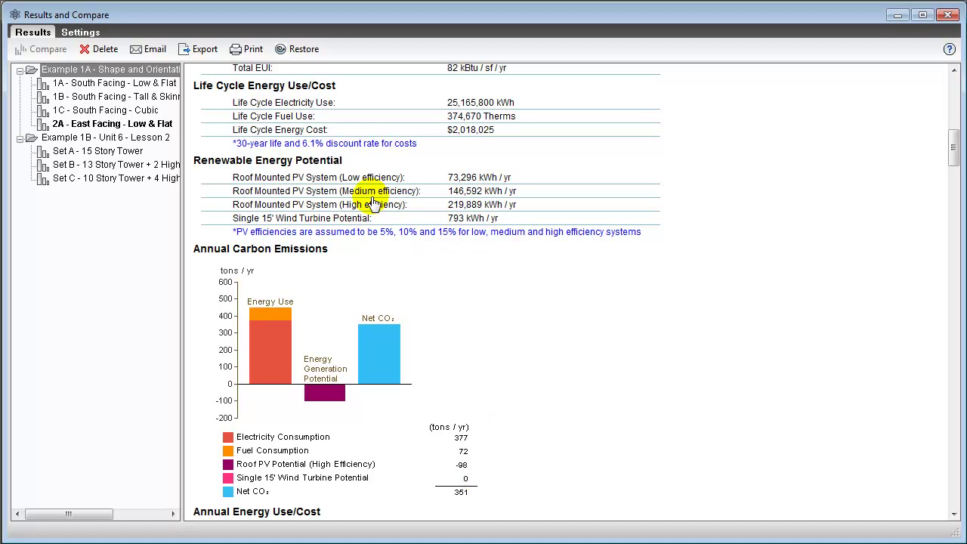
Select the 1A, 1B and 1C south-facing results and compare them
{"action": "left_click", "coordinate": [139, 84]}
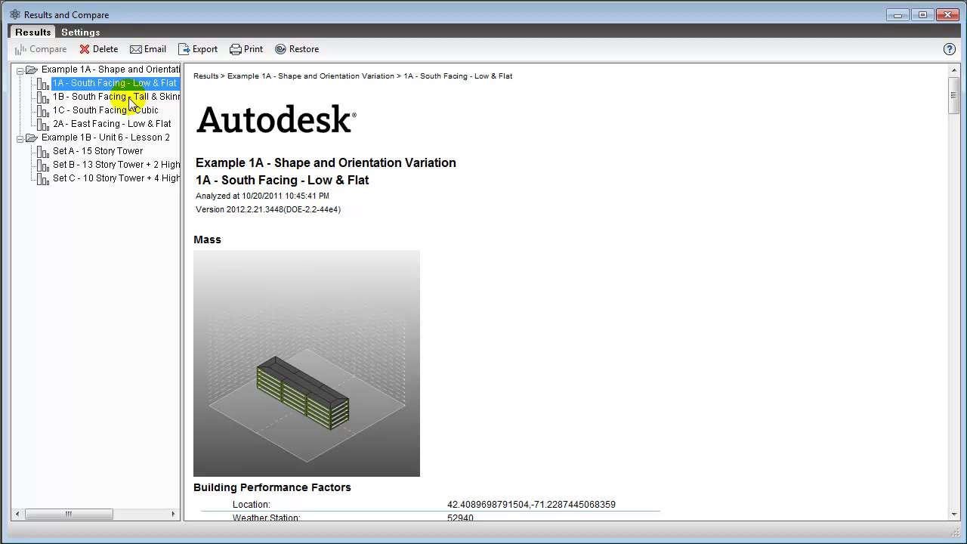
{"action": "left_click", "coordinate": [121, 97], "text": "ctrl"}
{"action": "left_click", "coordinate": [109, 110], "text": "ctrl"}
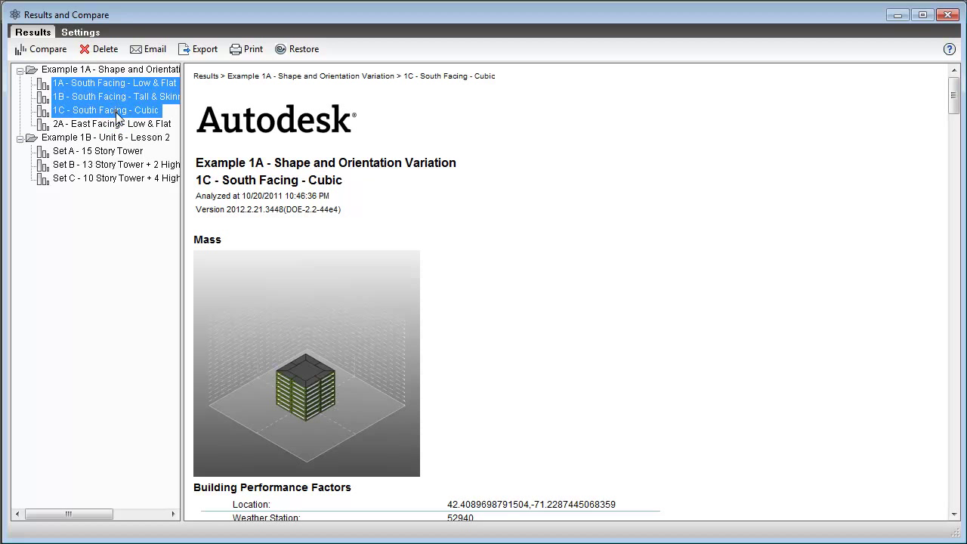
{"action": "left_click", "coordinate": [50, 53]}
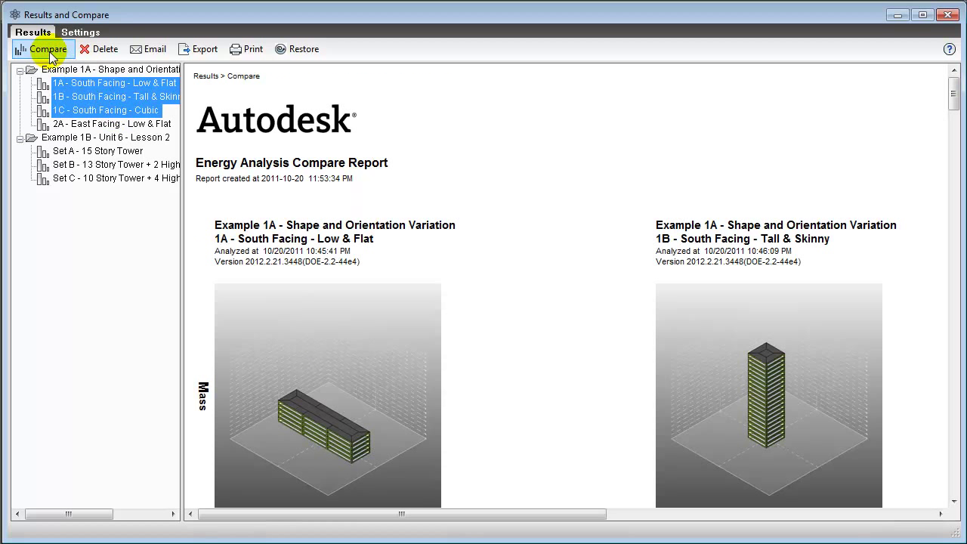
Scroll the compare report horizontally to review EUI columns: 1A 77, 1B 109 kBtu/sf/yr
{"action": "left_click", "coordinate": [954, 98]}
{"action": "scroll", "coordinate": [954, 98], "scroll_direction": "down", "scroll_amount": 3}
{"action": "left_click_drag", "start_coordinate": [449, 514], "coordinate": [682, 529]}
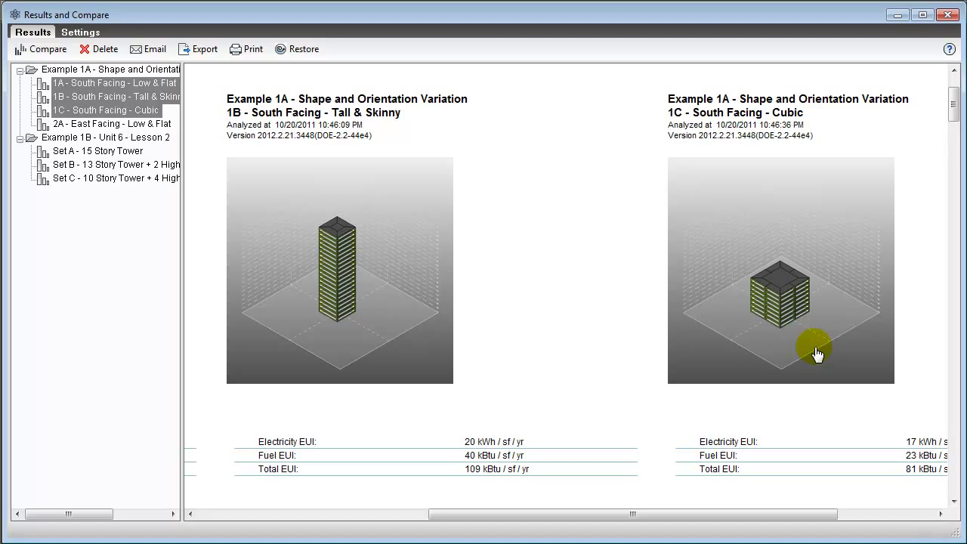
{"action": "left_click_drag", "start_coordinate": [665, 513], "coordinate": [416, 503]}
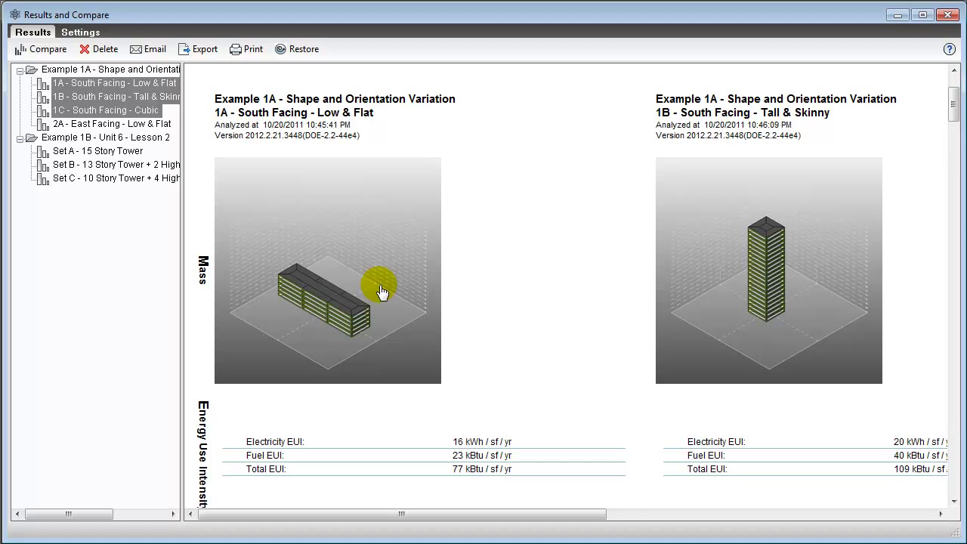
Compare the 1A South Facing and 2A East Facing Low & Flat results
{"action": "left_click", "coordinate": [153, 87]}
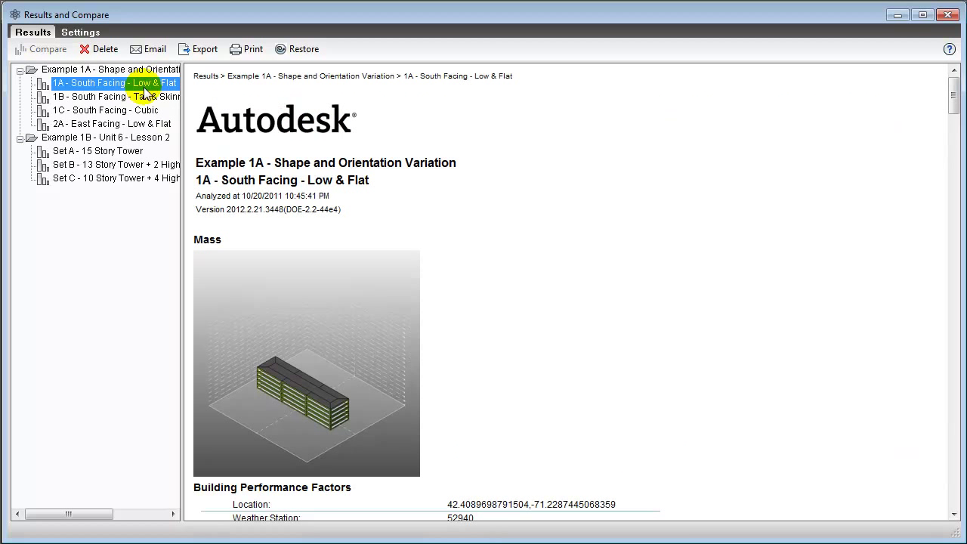
{"action": "left_click", "coordinate": [131, 125], "text": "ctrl"}
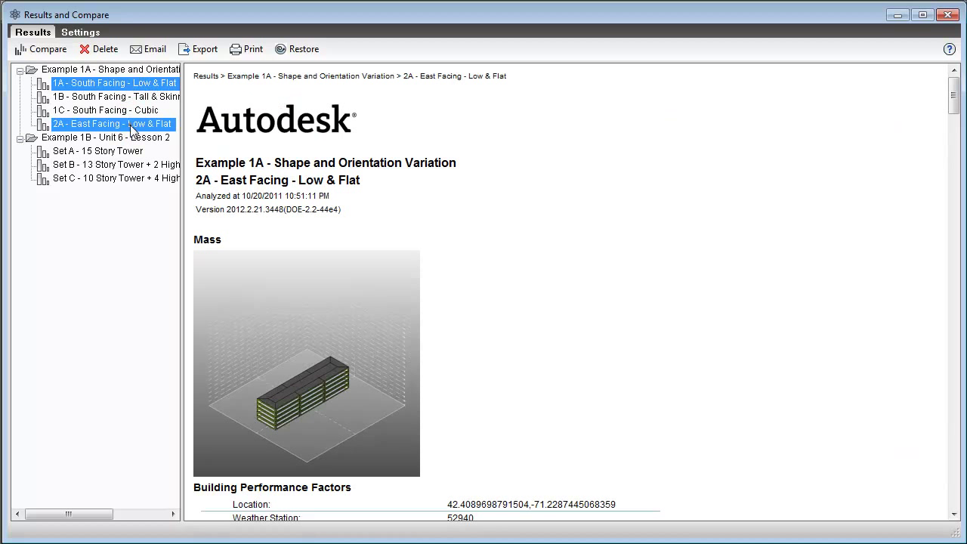
{"action": "left_click", "coordinate": [40, 53]}
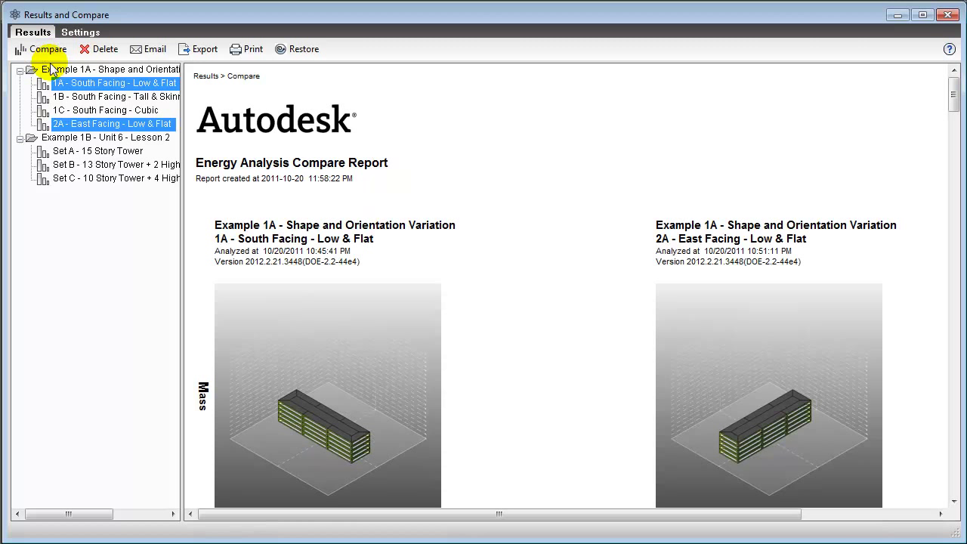
Scroll through the 1A versus 2A comparison, then return to the single 1A report
{"action": "left_click_drag", "start_coordinate": [953, 101], "coordinate": [952, 111]}
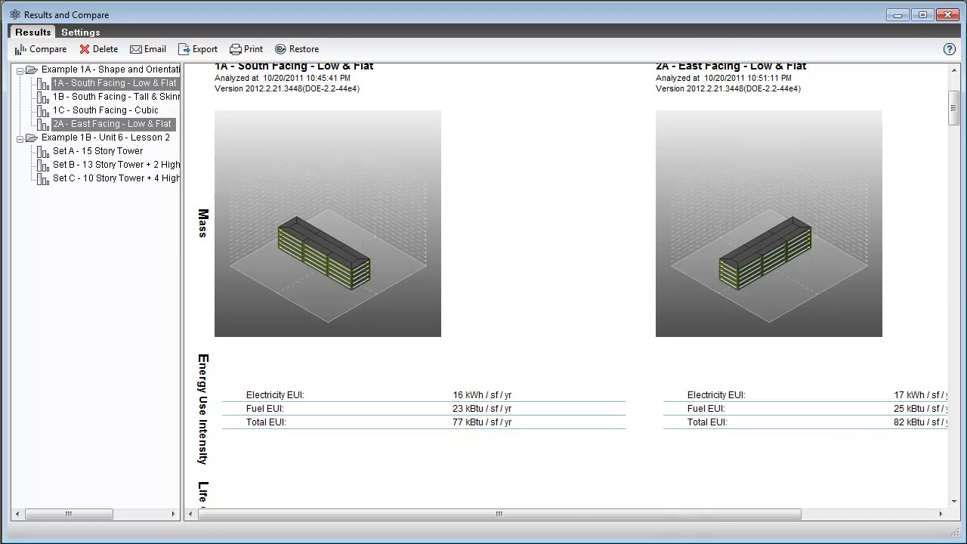
{"action": "left_click_drag", "start_coordinate": [945, 123], "coordinate": [947, 138]}
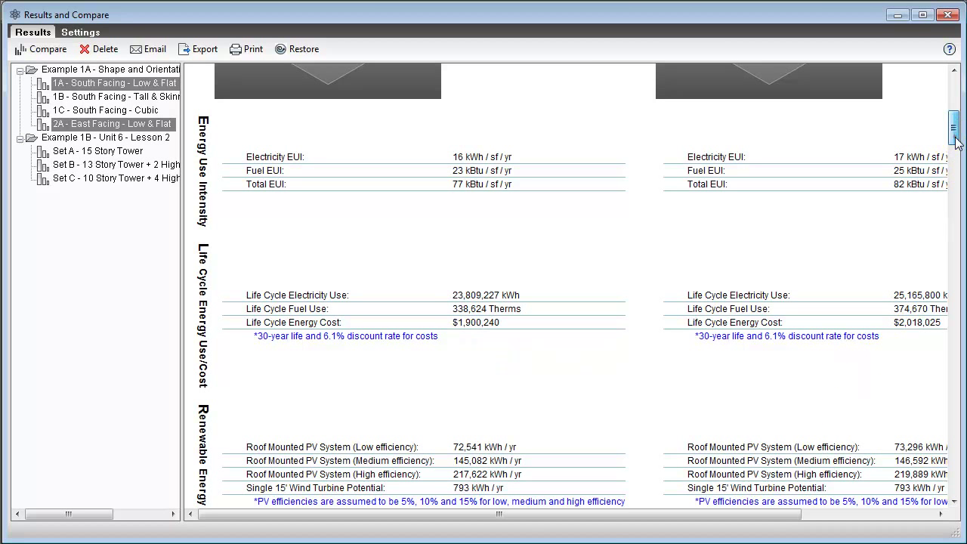
{"action": "left_click_drag", "start_coordinate": [956, 142], "coordinate": [944, 174]}
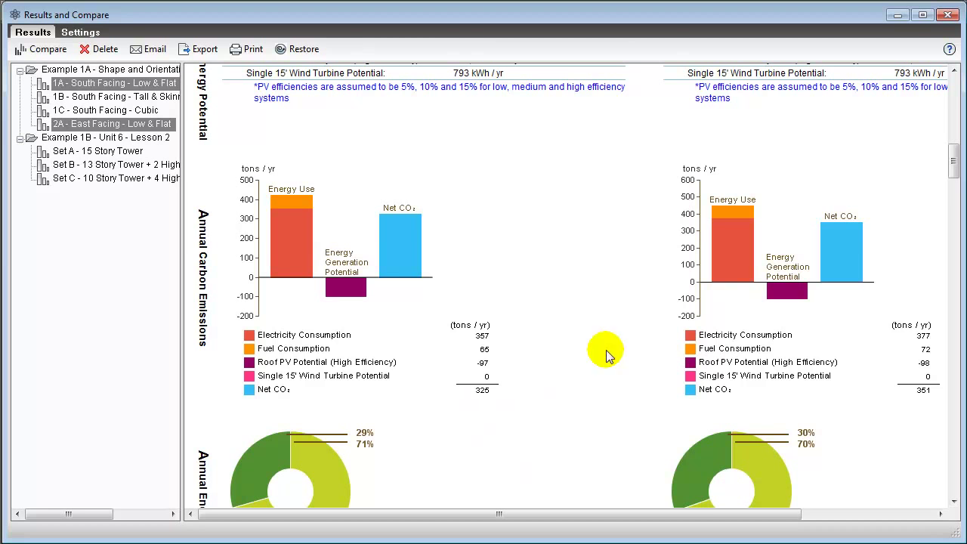
{"action": "left_click_drag", "start_coordinate": [946, 160], "coordinate": [949, 112]}
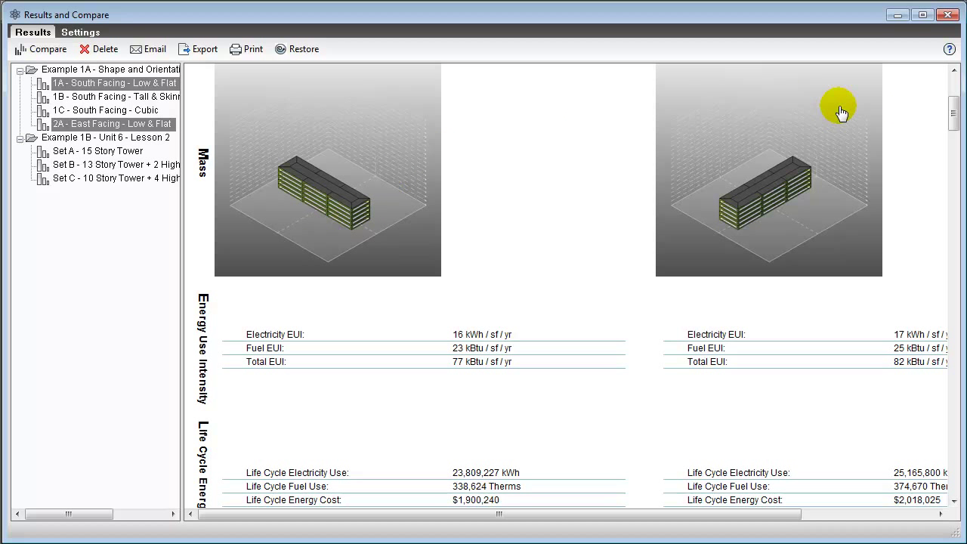
{"action": "left_click_drag", "start_coordinate": [954, 114], "coordinate": [955, 102]}
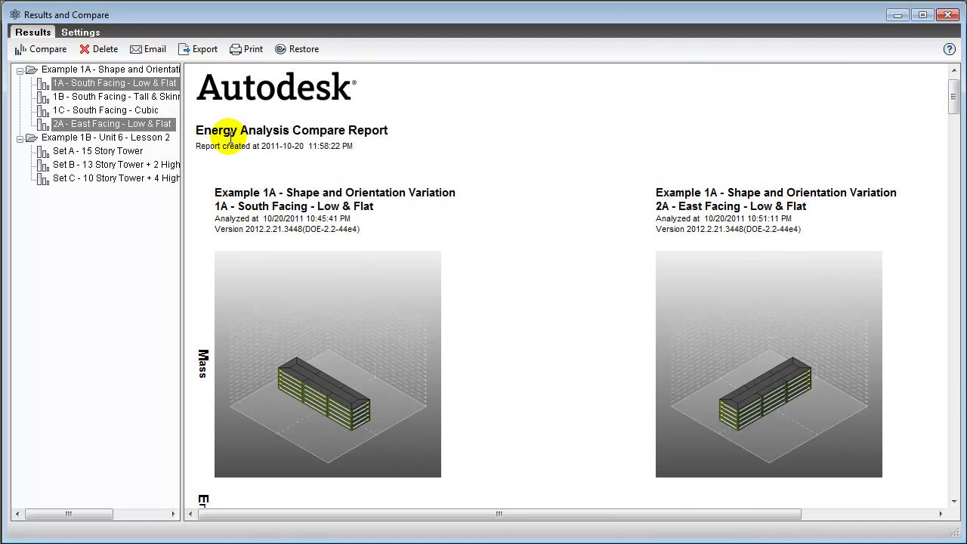
{"action": "left_click", "coordinate": [122, 84]}
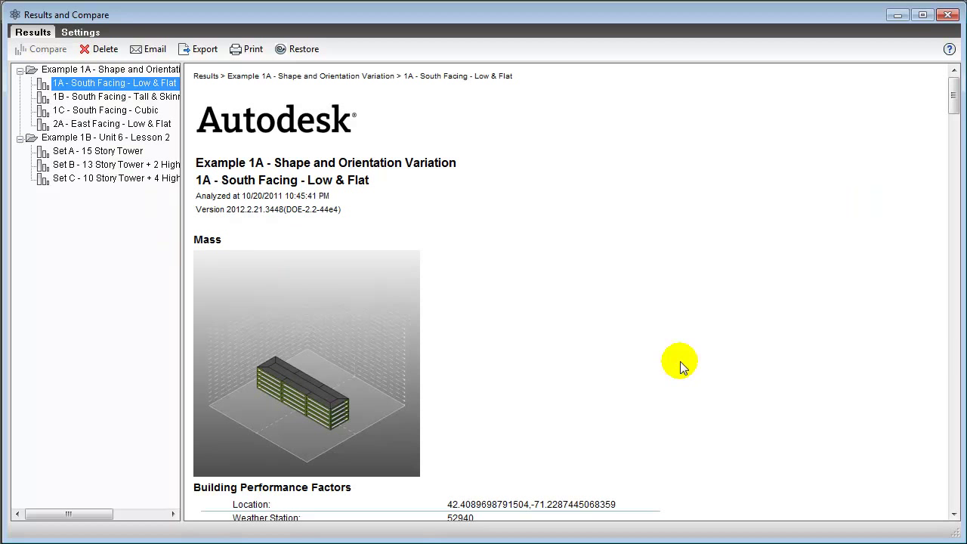
{"action": "left_click_drag", "start_coordinate": [956, 110], "coordinate": [956, 118]}
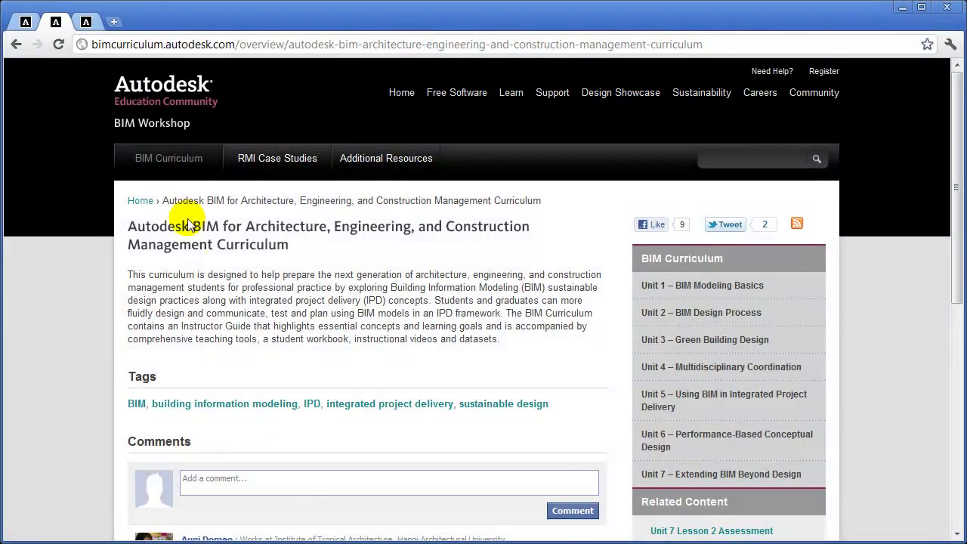
Go from Unit 6 Lesson 1 to Lesson 2: Parametric Modeling with Design Options
{"action": "mouse_move", "coordinate": [188, 167]}
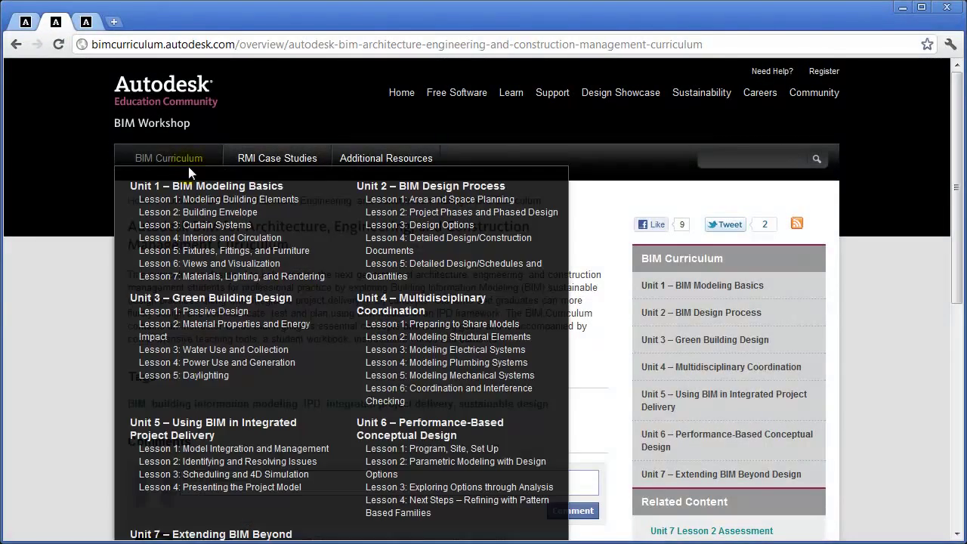
{"action": "left_click", "coordinate": [493, 454]}
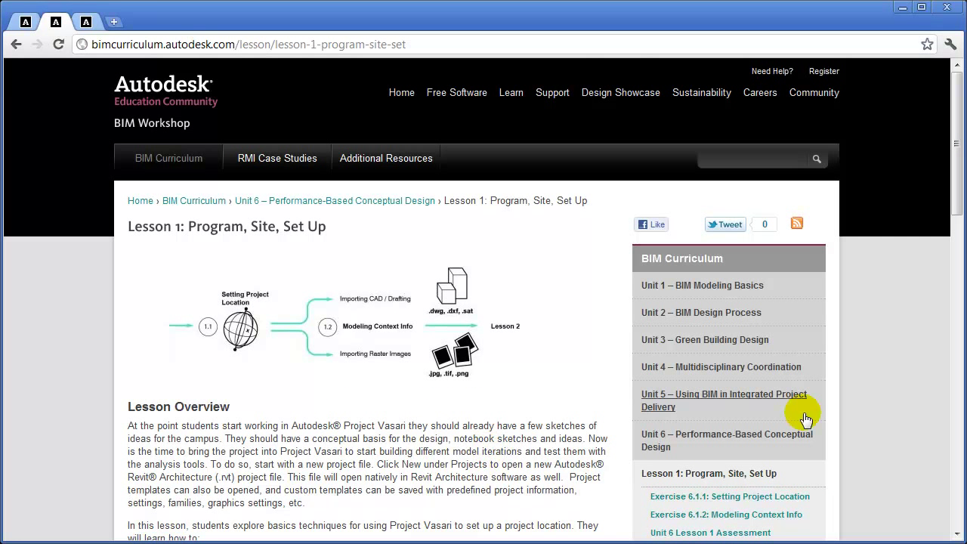
{"action": "left_click_drag", "start_coordinate": [954, 198], "coordinate": [957, 233]}
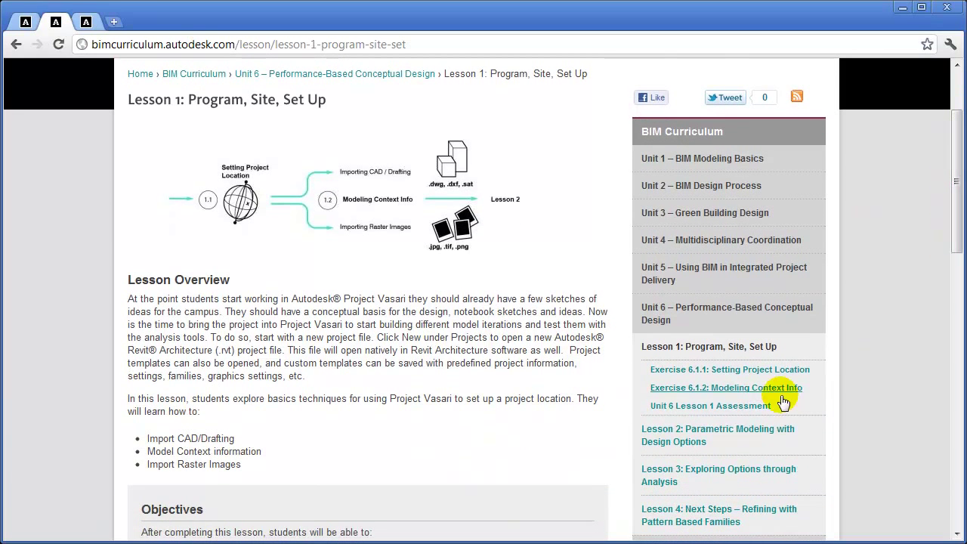
{"action": "left_click", "coordinate": [748, 429]}
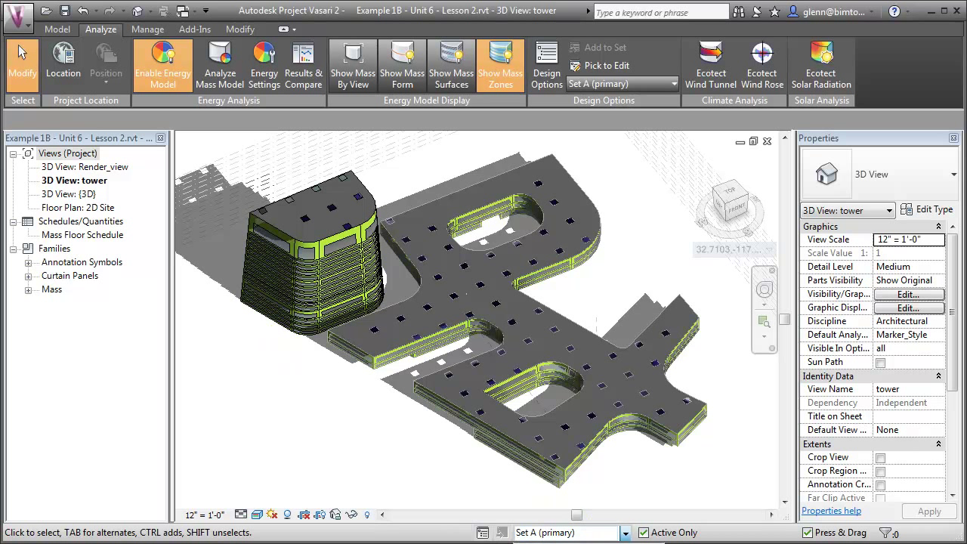
Switch the Example 1B tower model to design option Set C and open Results & Compare
{"action": "scroll", "coordinate": [566, 533], "scroll_direction": "down", "scroll_amount": 1}
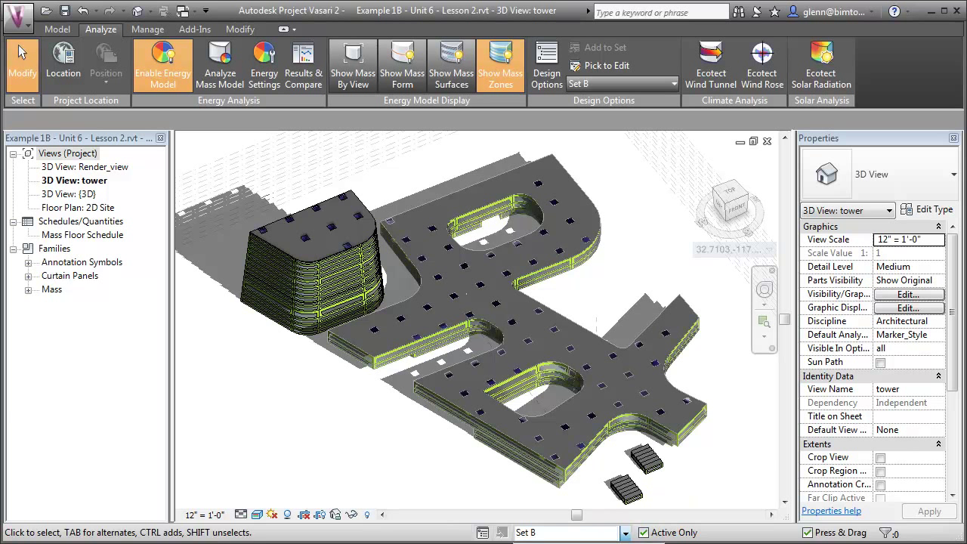
{"action": "left_click", "coordinate": [566, 521]}
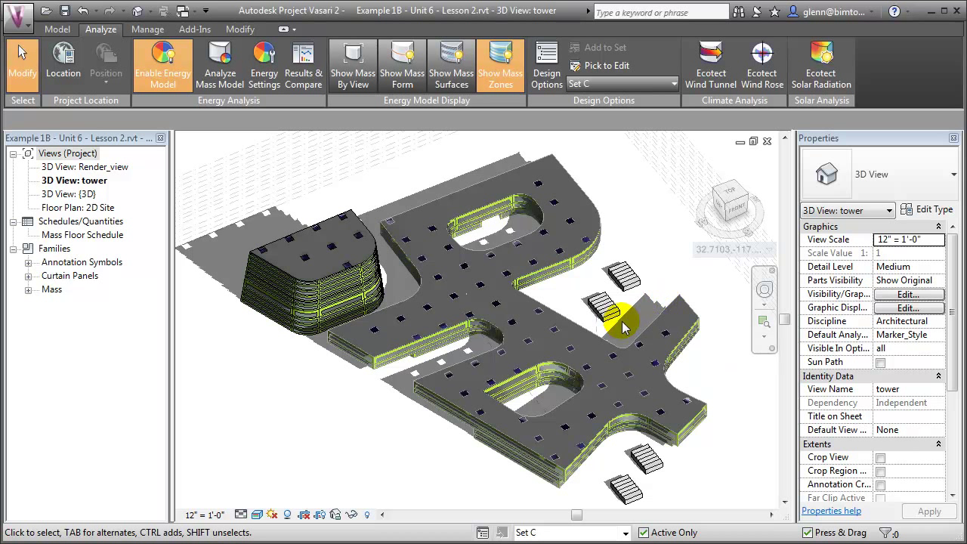
{"action": "left_click", "coordinate": [304, 73]}
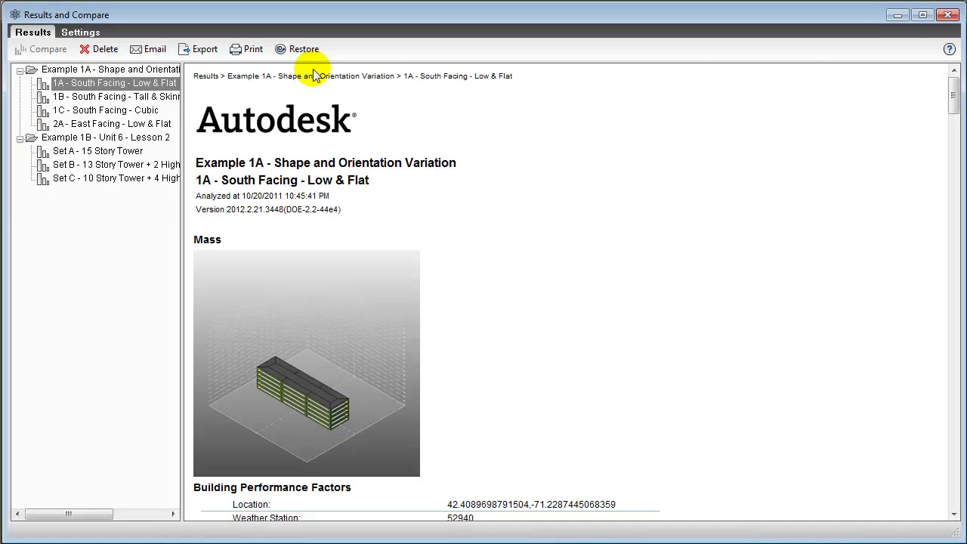
Compare the Set A, Set B and Set C tower results side by side
{"action": "left_click", "coordinate": [122, 153]}
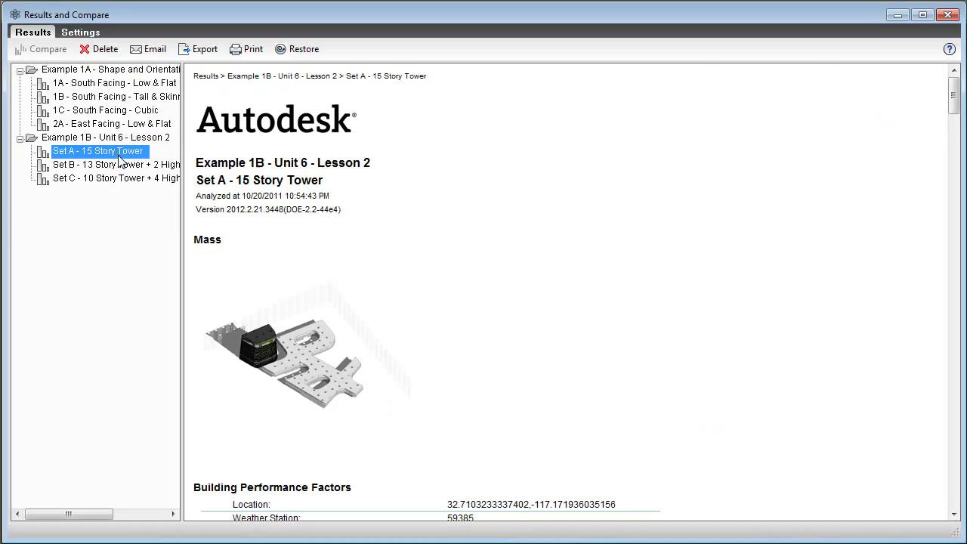
{"action": "left_click", "coordinate": [117, 165], "text": "ctrl"}
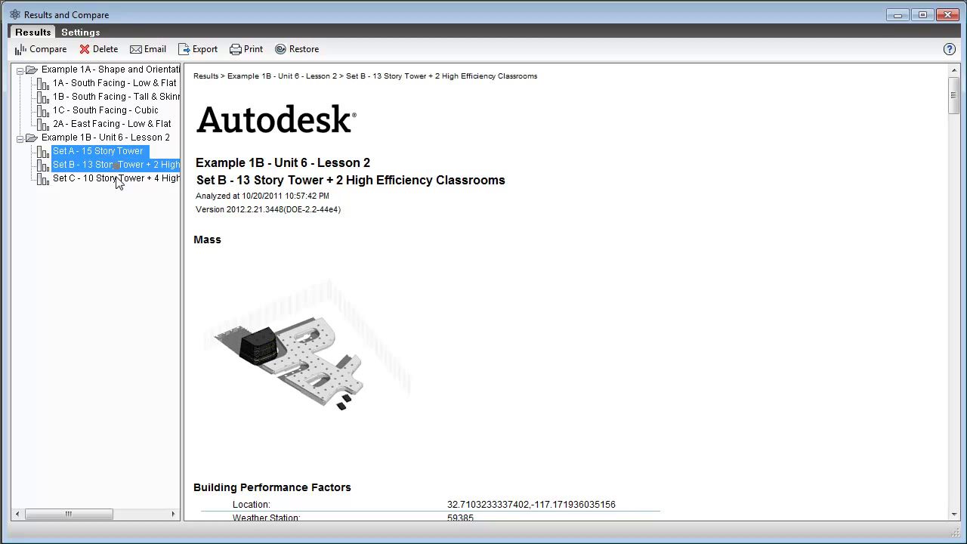
{"action": "left_click", "coordinate": [117, 180], "text": "ctrl"}
{"action": "left_click", "coordinate": [53, 50]}
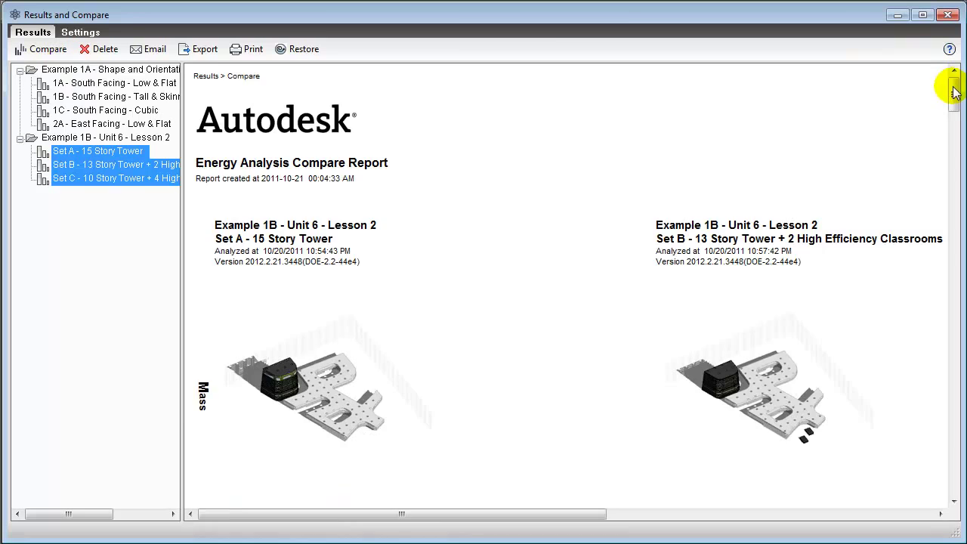
{"action": "left_click_drag", "start_coordinate": [950, 82], "coordinate": [949, 90]}
{"action": "left_click_drag", "start_coordinate": [560, 514], "coordinate": [865, 538]}
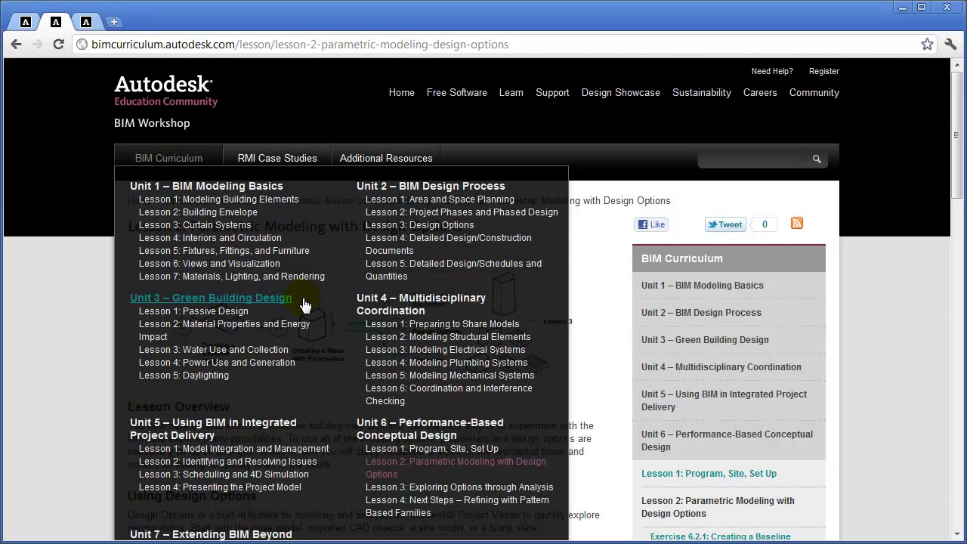
Browse Unit 3 Lesson 1: Passive Design Exercises 3.1.1 and 3.1.2
{"action": "left_click", "coordinate": [249, 312]}
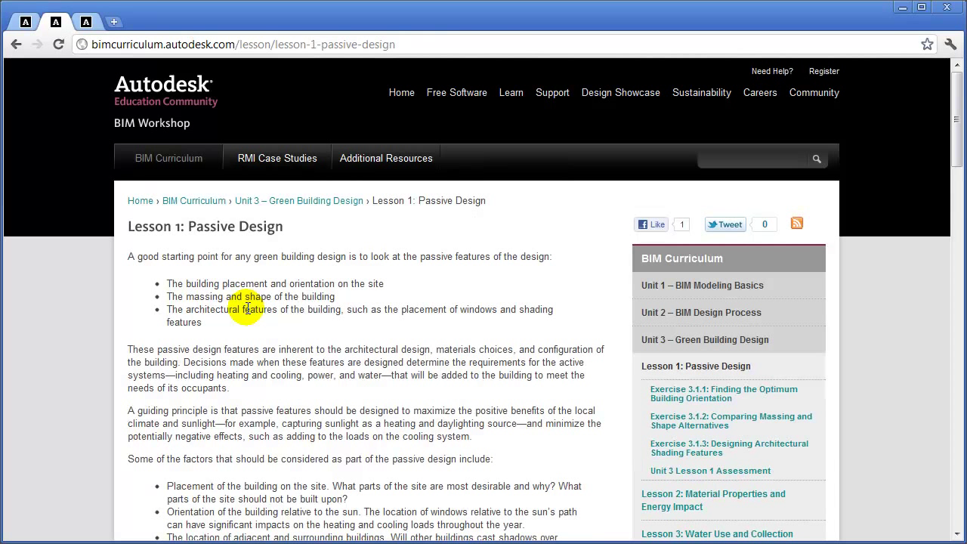
{"action": "left_click", "coordinate": [729, 399]}
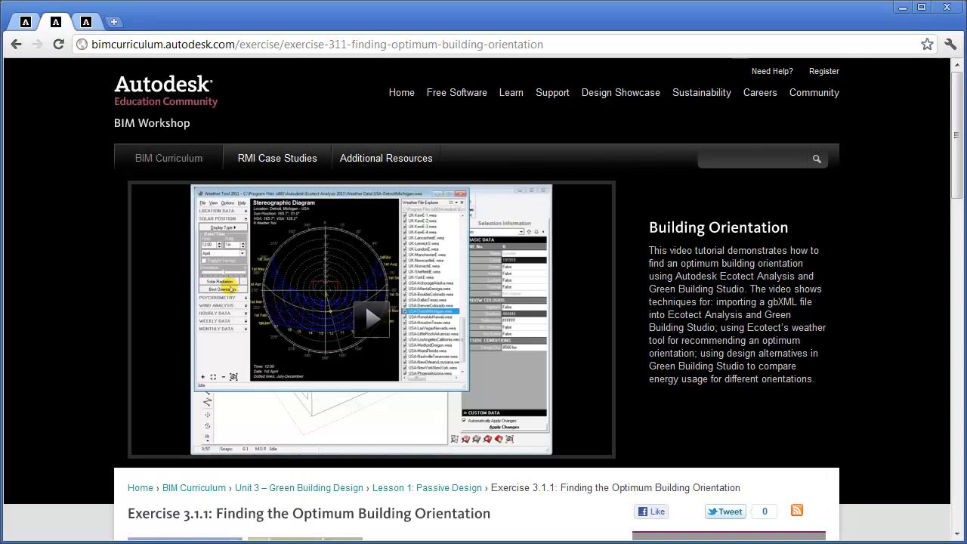
{"action": "left_click_drag", "start_coordinate": [950, 185], "coordinate": [943, 263]}
{"action": "left_click", "coordinate": [750, 414]}
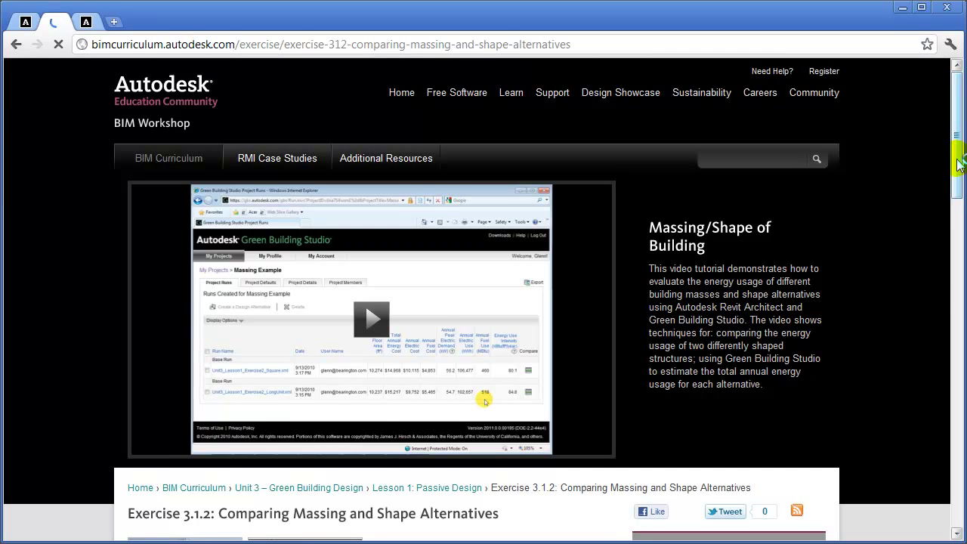
{"action": "left_click_drag", "start_coordinate": [959, 165], "coordinate": [935, 235]}
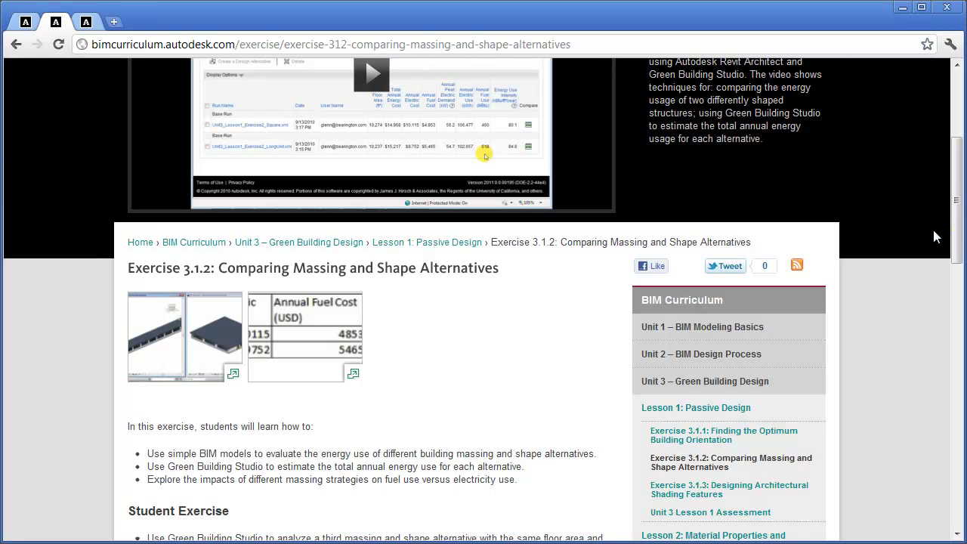
{"action": "left_click_drag", "start_coordinate": [956, 244], "coordinate": [944, 291]}
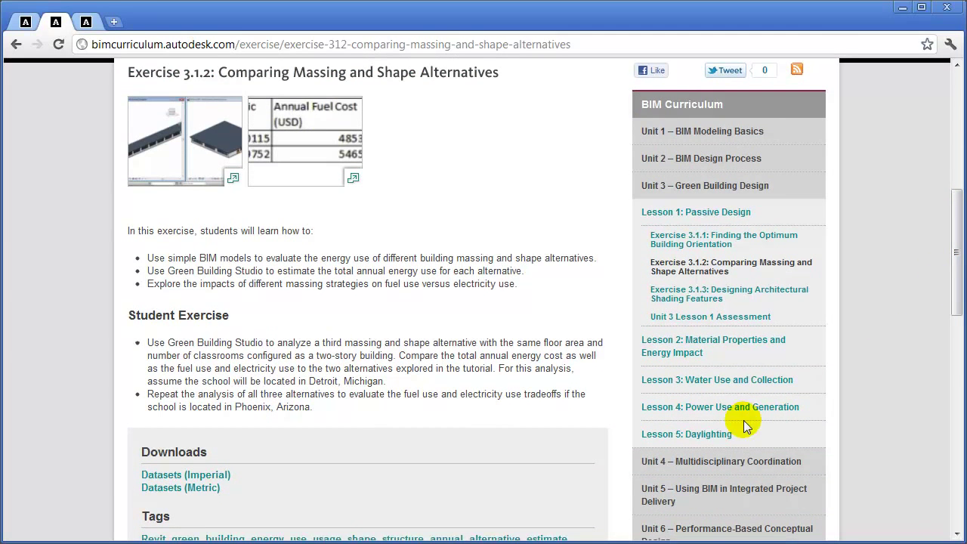
Open Lesson 5: Daylighting and read Exercise 3.5.1 on daylighting analysis
{"action": "left_click", "coordinate": [724, 435]}
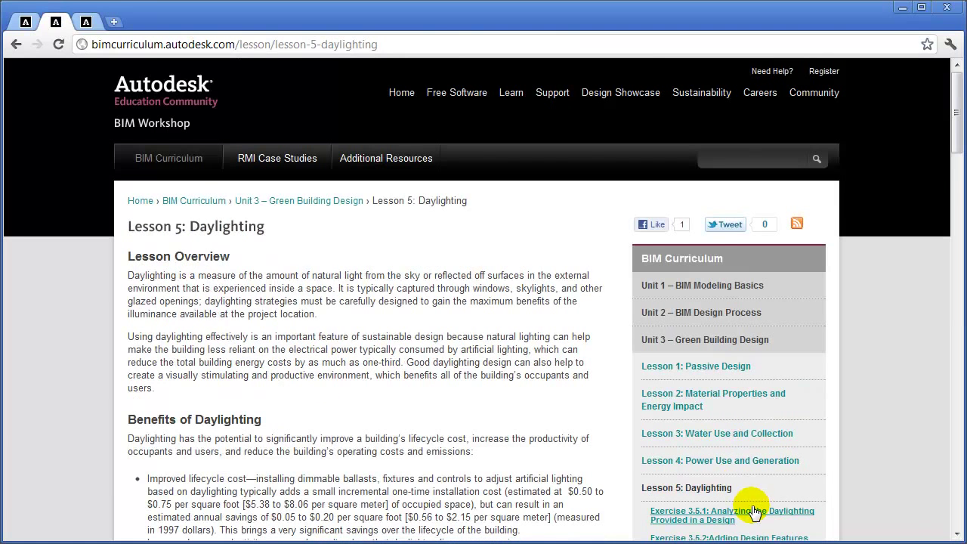
{"action": "left_click", "coordinate": [755, 512]}
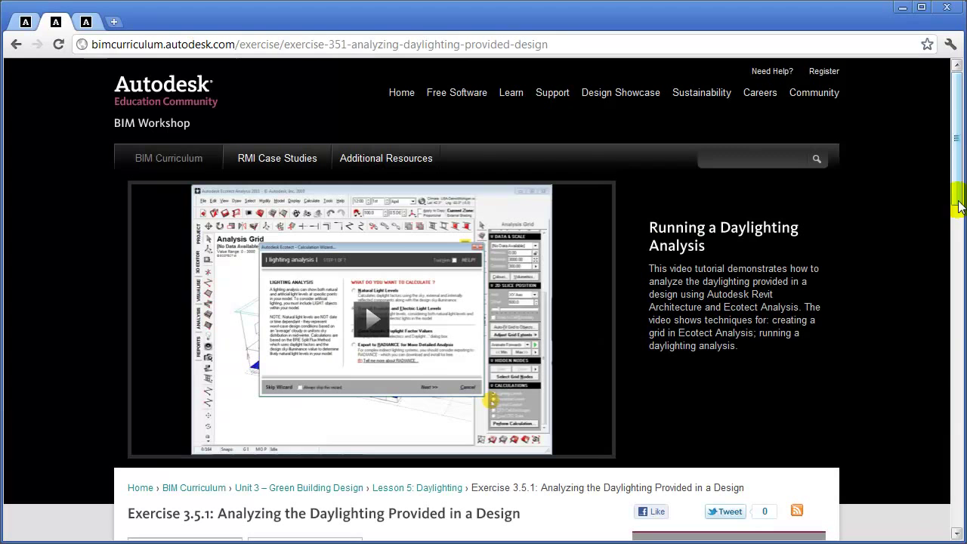
{"action": "scroll", "coordinate": [951, 215], "scroll_direction": "down", "scroll_amount": 2}
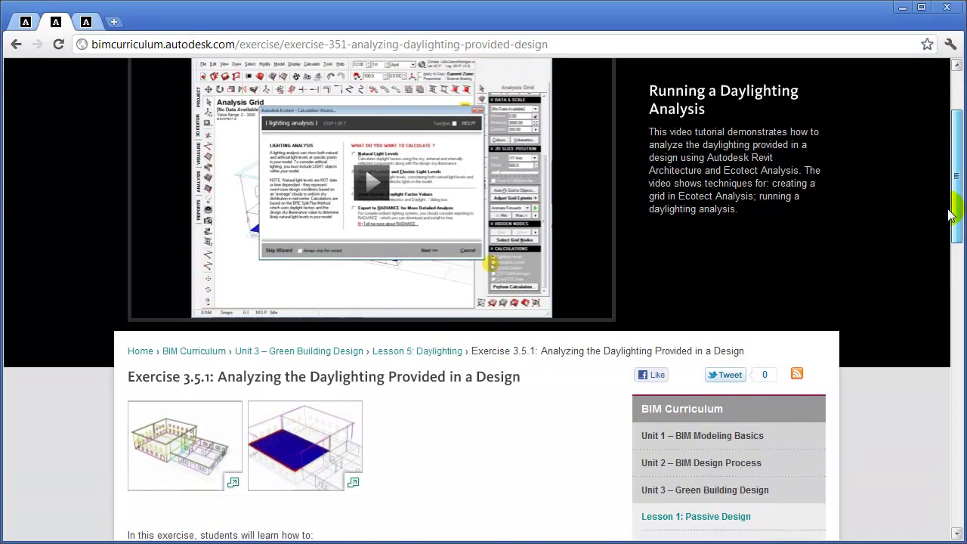
{"action": "left_click_drag", "start_coordinate": [950, 216], "coordinate": [927, 270]}
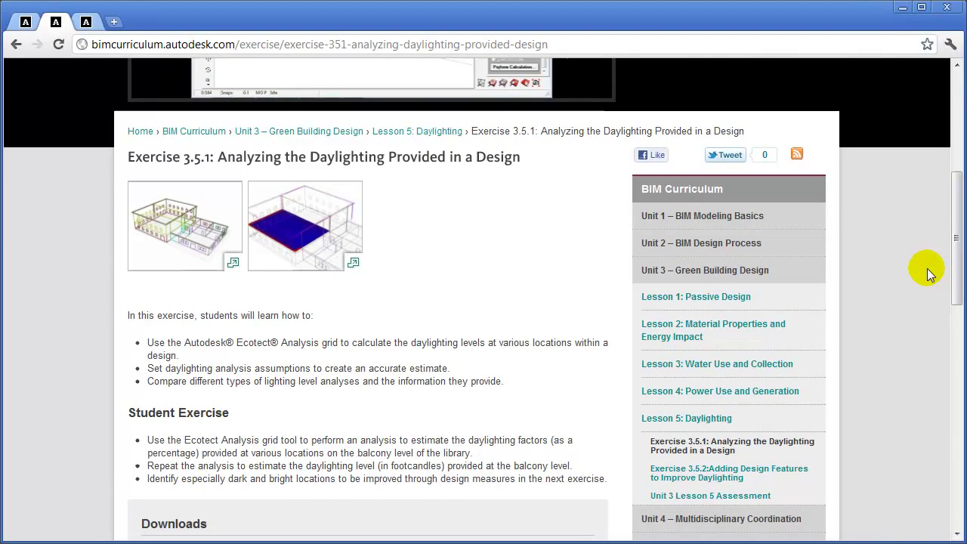